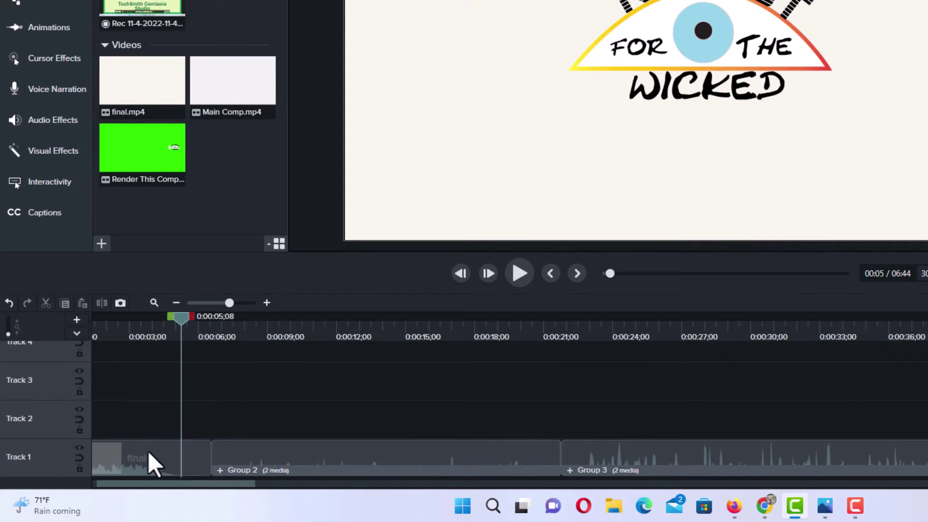
- Select the final, Group 2 and Group 3 clips on Track 1 in turn
left_click_drag(148, 452, 141, 460)
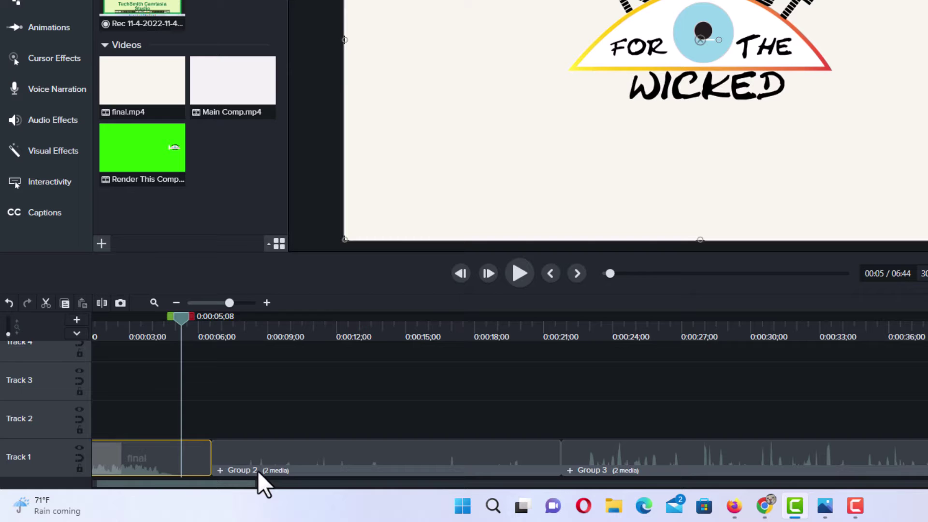
left_click_drag(270, 459, 273, 452)
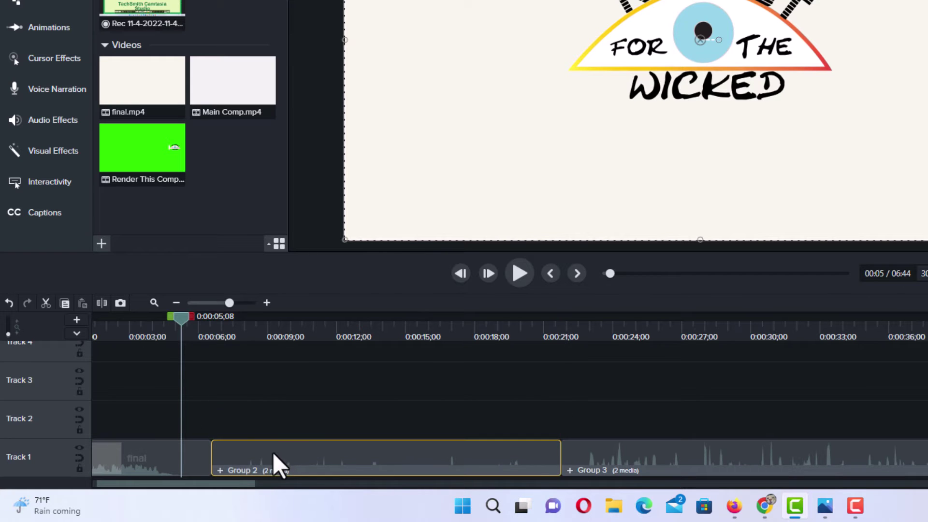
left_click_drag(609, 465, 610, 462)
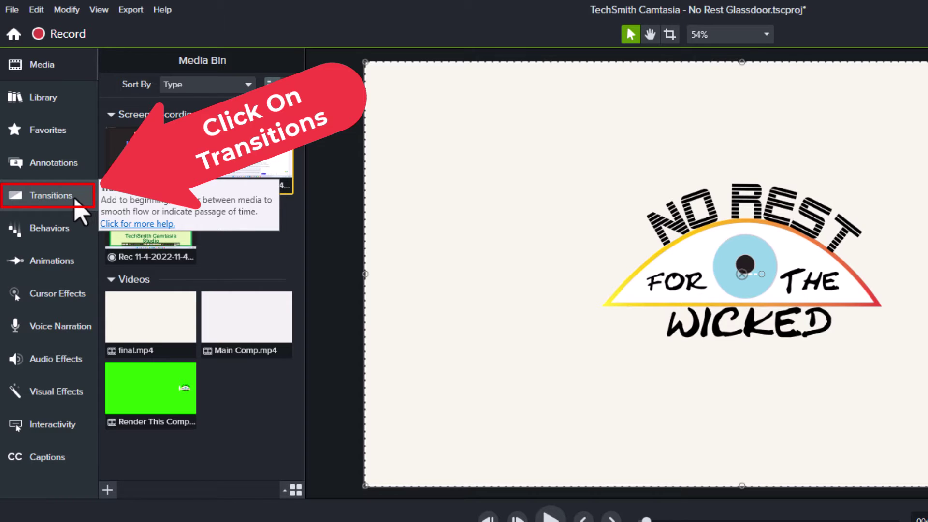
- Show the Transitions library with the Type filter left on All
left_click(51, 196)
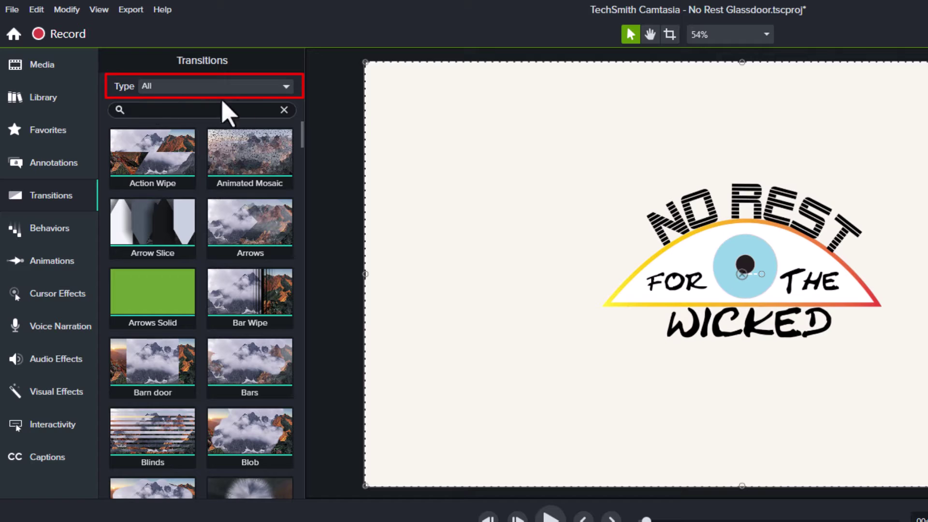
left_click(286, 89)
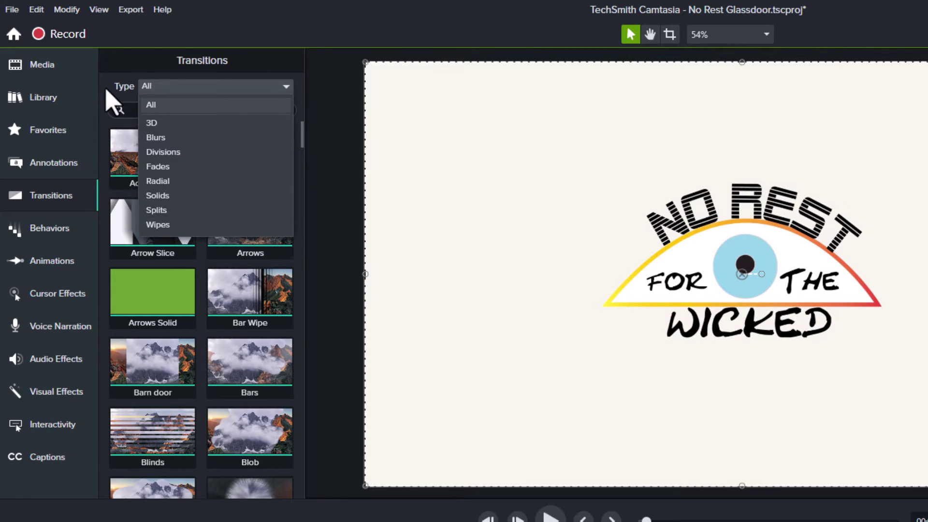
left_click(116, 109)
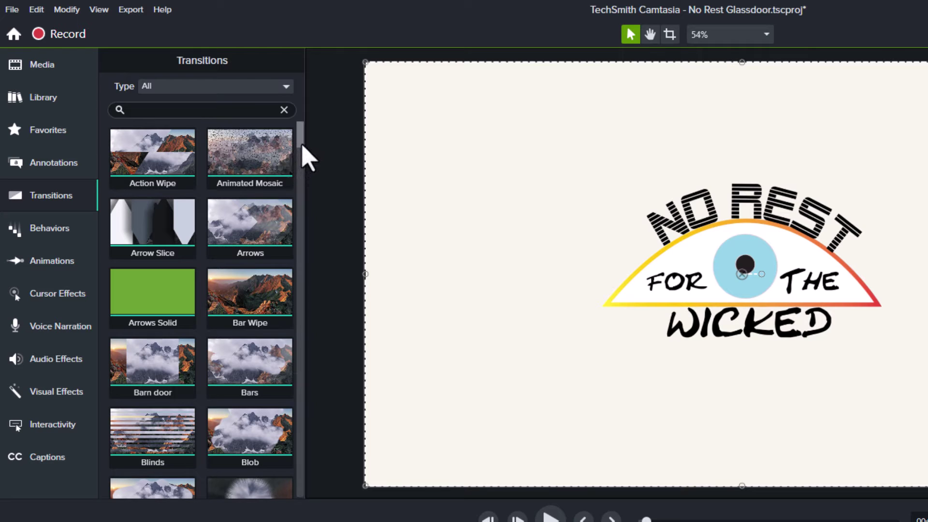
mouse_move(301, 145)
left_mouse_down()
mouse_move(301, 305)
mouse_move(302, 261)
left_mouse_up()
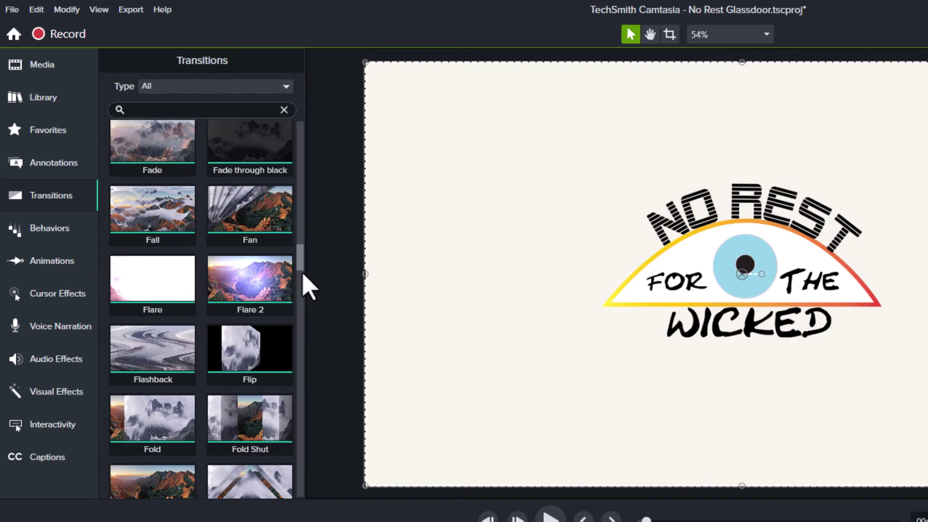
left_click_drag(301, 261, 302, 291)
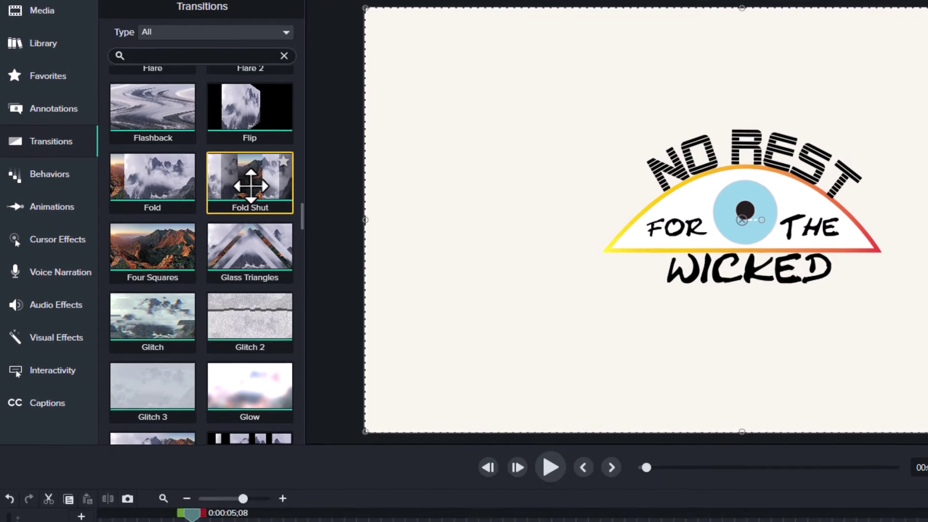
- Place a one-second Fold Shut transition on the boundary between the final clip and Group 2
mouse_move(250, 235)
left_mouse_down()
mouse_move(222, 232)
mouse_move(234, 454)
left_mouse_up()
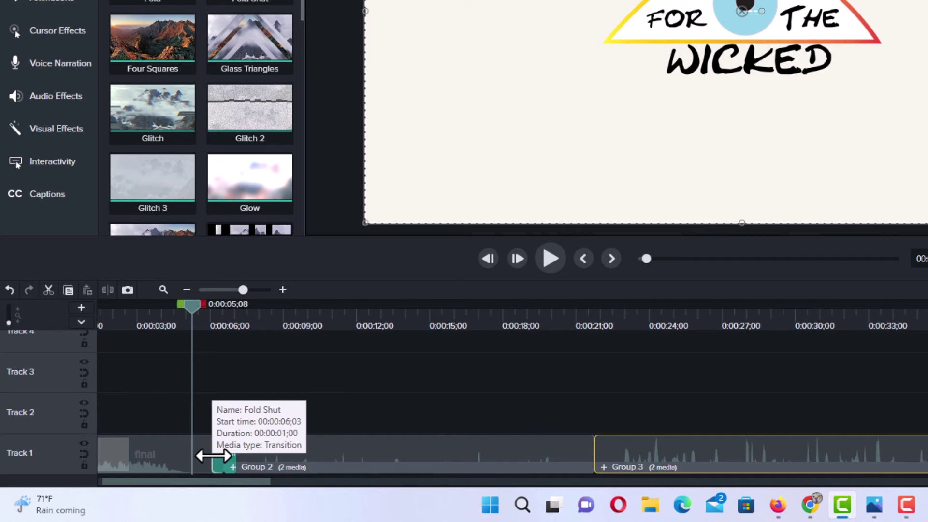
- Stretch the Fold Shut transition's edges outward to nearly two seconds
mouse_move(215, 455)
left_mouse_down()
mouse_move(193, 457)
mouse_move(210, 457)
left_mouse_up()
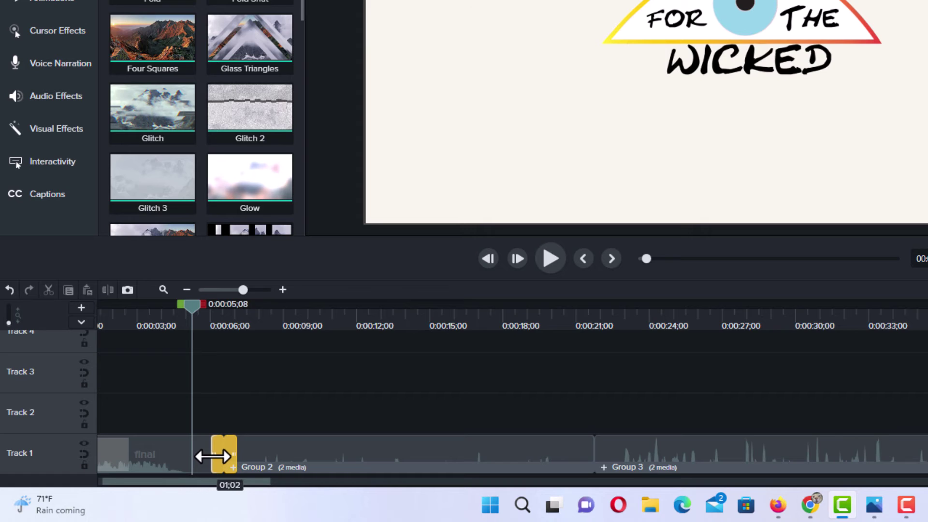
mouse_move(210, 456)
left_mouse_down()
mouse_move(200, 458)
mouse_move(207, 455)
left_mouse_up()
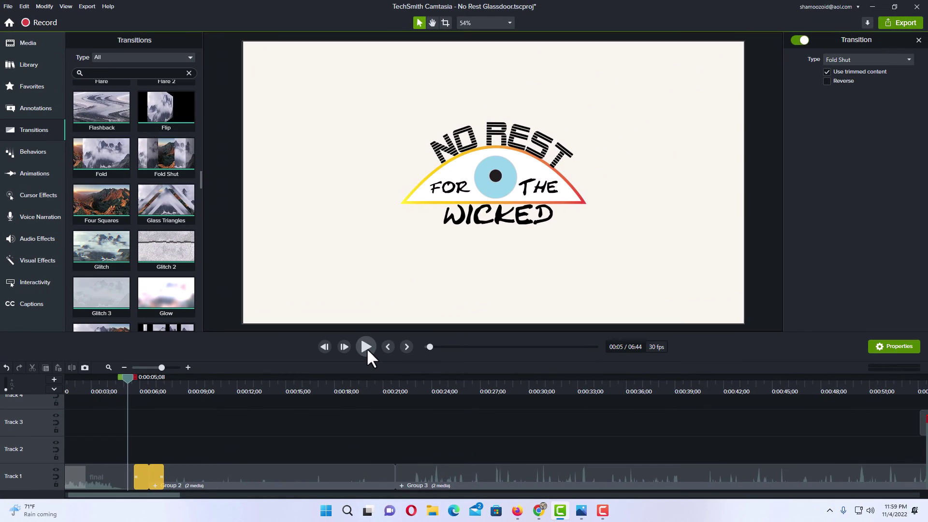
- Play and then pause the timeline to watch Fold Shut lead into Group 2
left_click(366, 348)
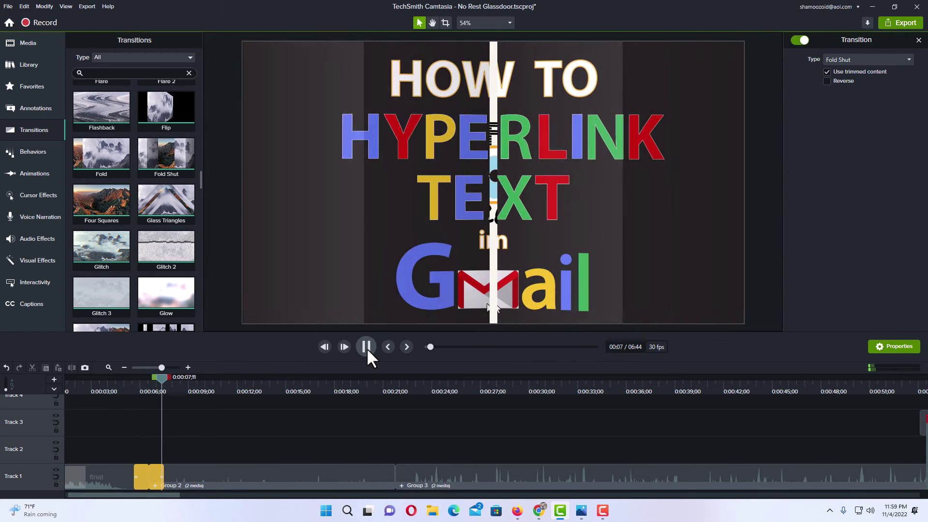
left_click(366, 347)
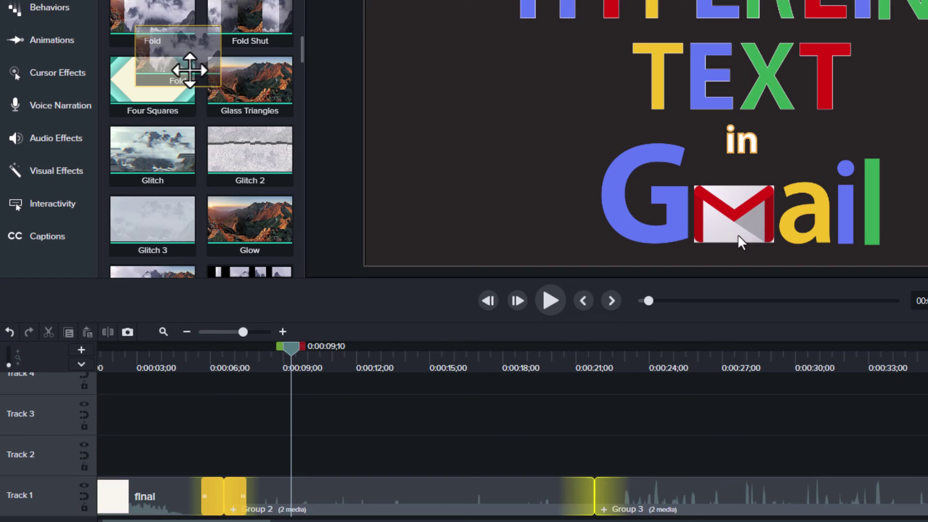
- Place a one-second Fold transition between Group 2 and Group 3, starting at 0:00:21;09
mouse_move(147, 233)
left_mouse_down()
mouse_move(369, 281)
mouse_move(595, 453)
left_mouse_up()
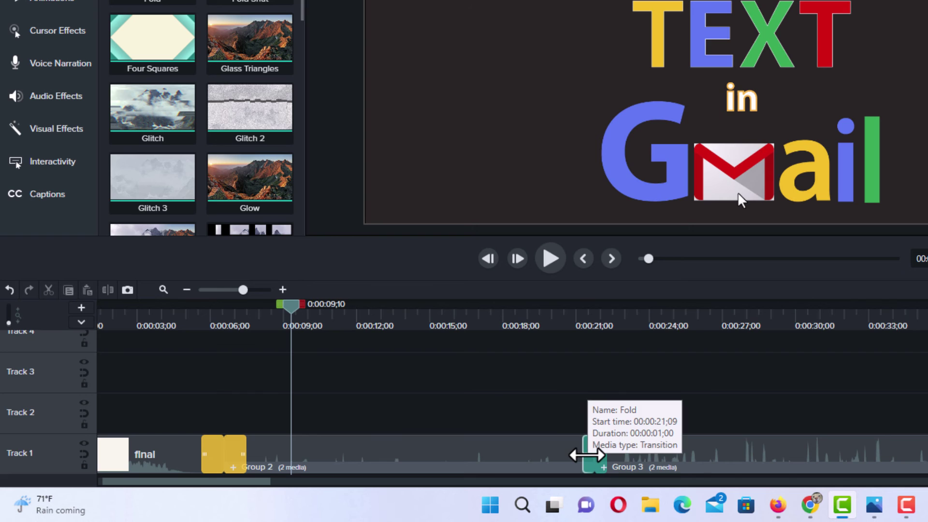
- Stretch the Fold transition to nearly two seconds and park the playhead just before it
left_click_drag(585, 455, 578, 461)
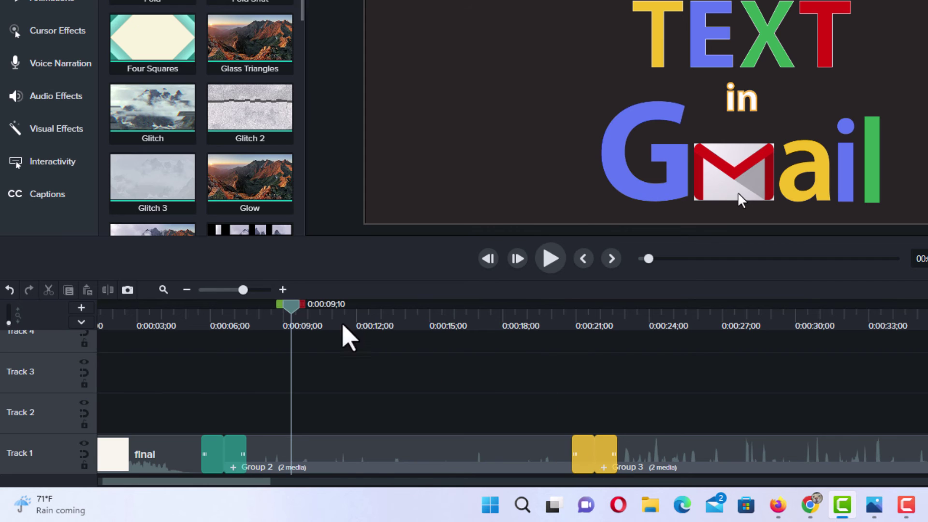
left_click_drag(293, 323, 563, 328)
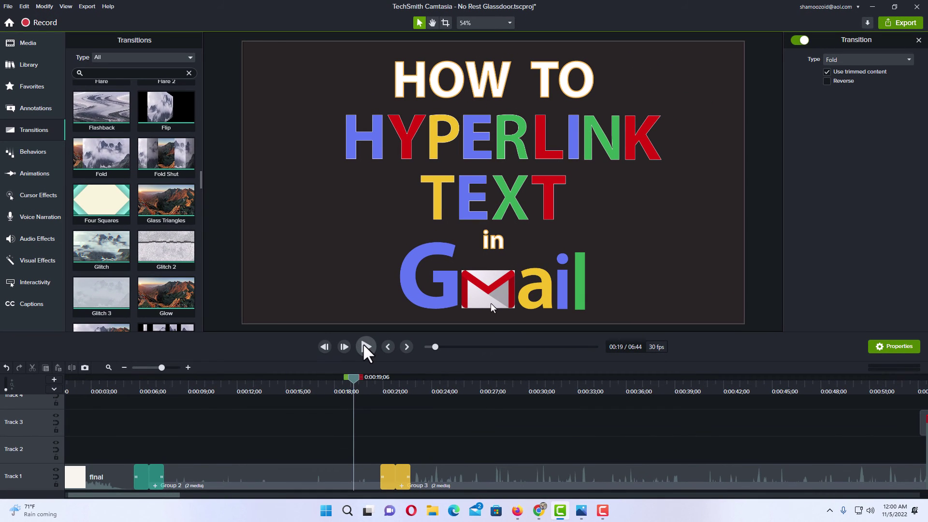
- Play the Fold transition into Group 3, pausing at 0:00:24 on the Gmail footage
left_click(366, 346)
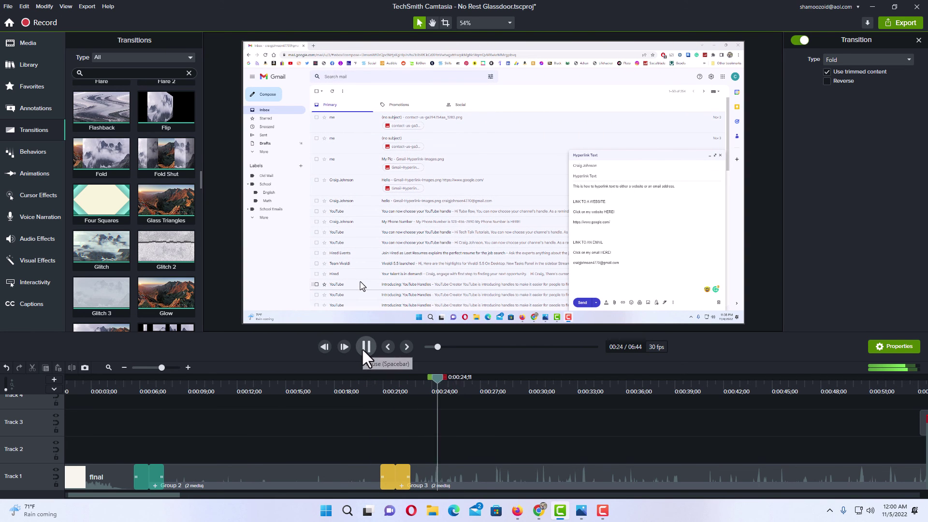
left_click(366, 347)
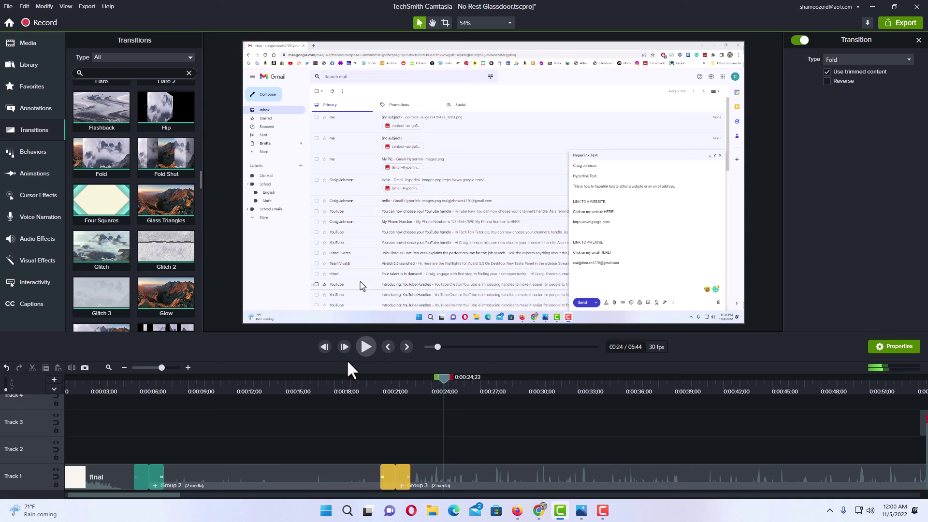